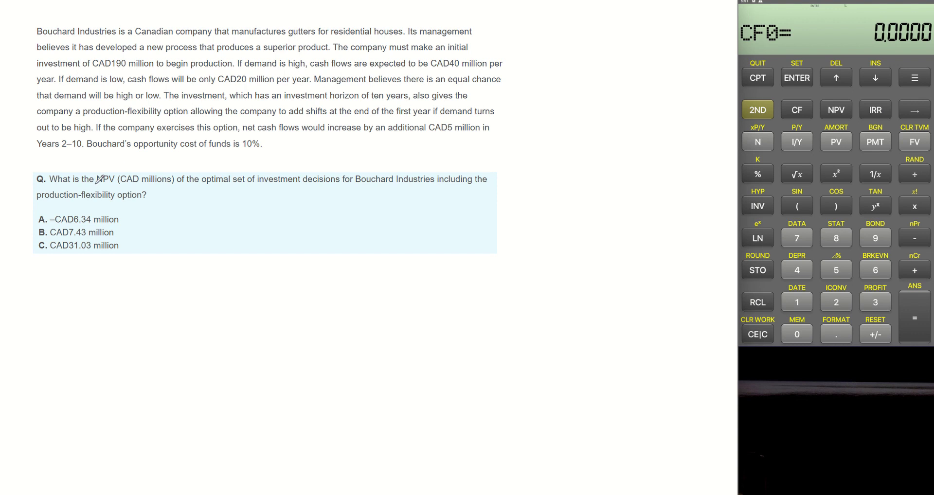
- Underline 'NPV' and 'production-flexibility option' in the question and begin the 'NPV high =' label
left_click_drag(89, 187, 148, 186)
left_click_drag(30, 205, 155, 205)
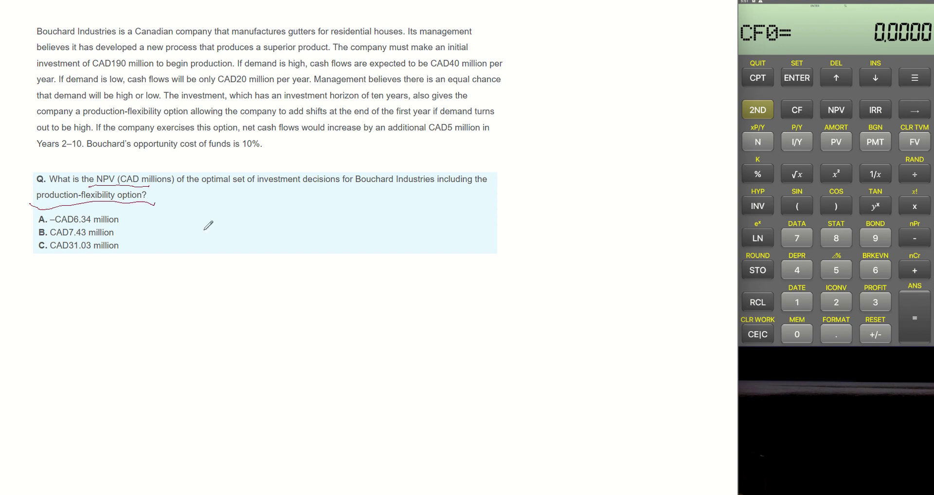
mouse_move(211, 239)
left_mouse_down()
mouse_move(208, 222)
mouse_move(273, 227)
mouse_move(264, 238)
mouse_move(285, 233)
mouse_move(292, 248)
mouse_move(300, 230)
mouse_move(316, 230)
left_mouse_up()
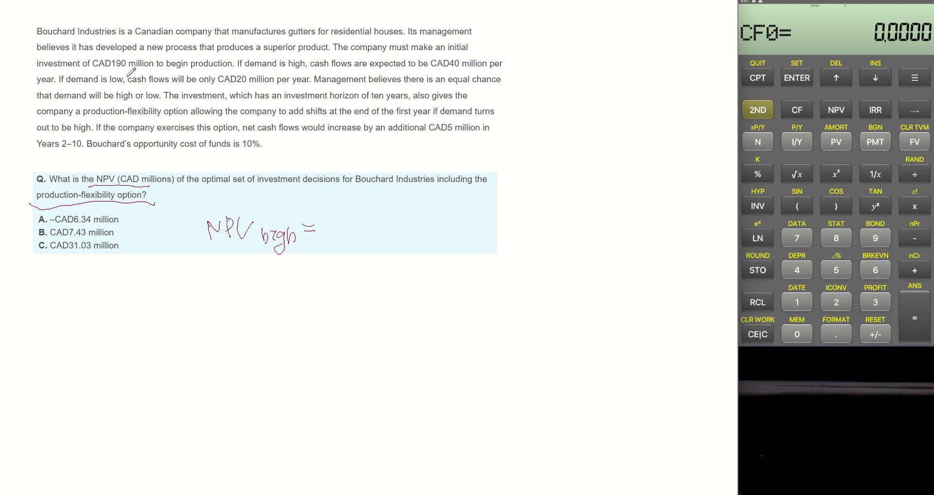
- Underline CAD190, CAD40, the production-flexibility option, the extra CAD5 million, Years 2–10 and 10%
left_click_drag(100, 68, 167, 70)
left_click_drag(436, 72, 502, 77)
left_click(79, 118)
left_click_drag(135, 117, 161, 116)
left_click_drag(84, 117, 210, 117)
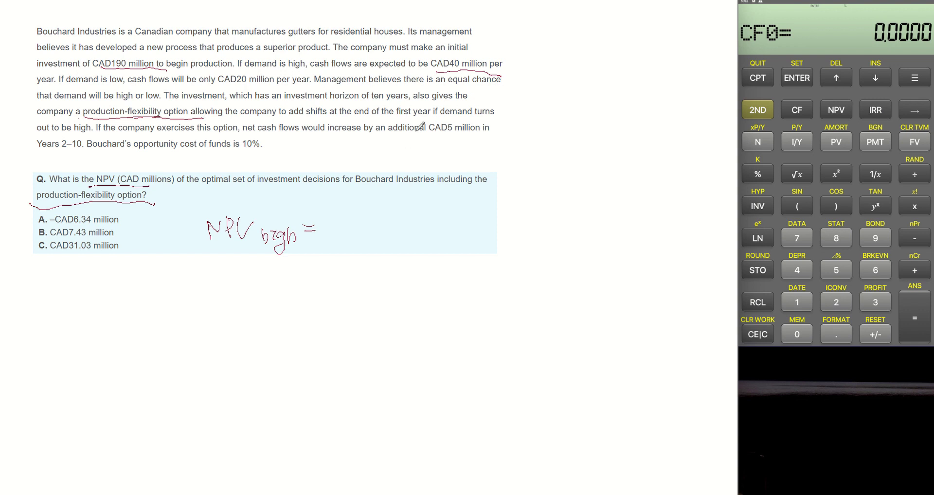
left_click_drag(437, 132, 491, 133)
left_click_drag(50, 150, 92, 158)
left_click_drag(236, 156, 273, 155)
- Enter −190 as the initial cash flow CF0 in the cash-flow worksheet
left_click(798, 110)
left_click(798, 302)
left_click(875, 238)
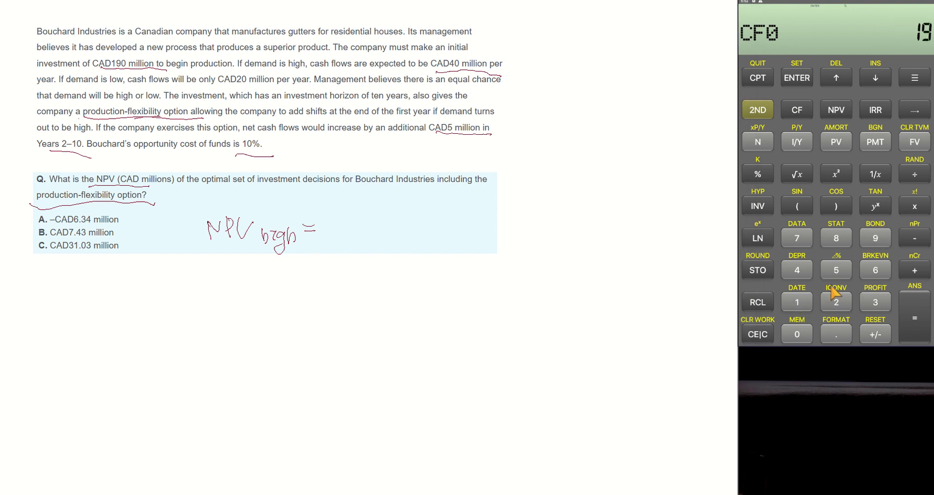
left_click(798, 335)
left_click(875, 335)
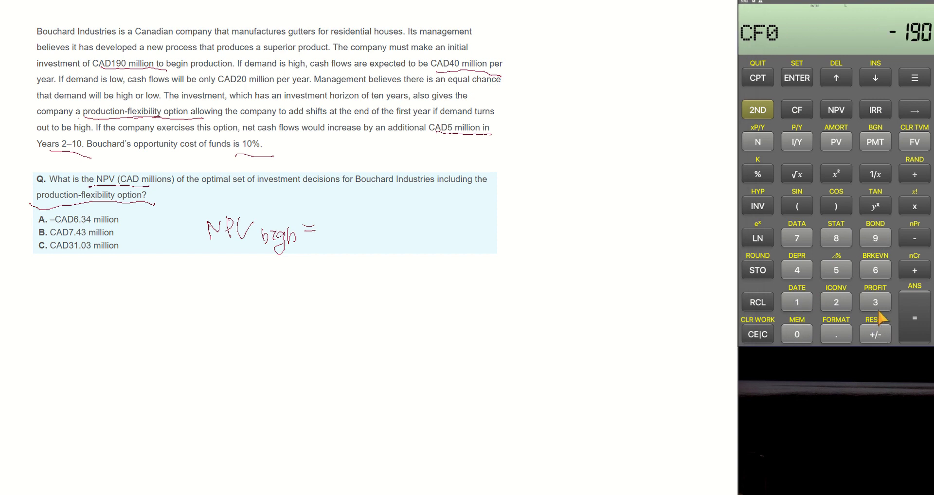
left_click(798, 79)
left_click(879, 74)
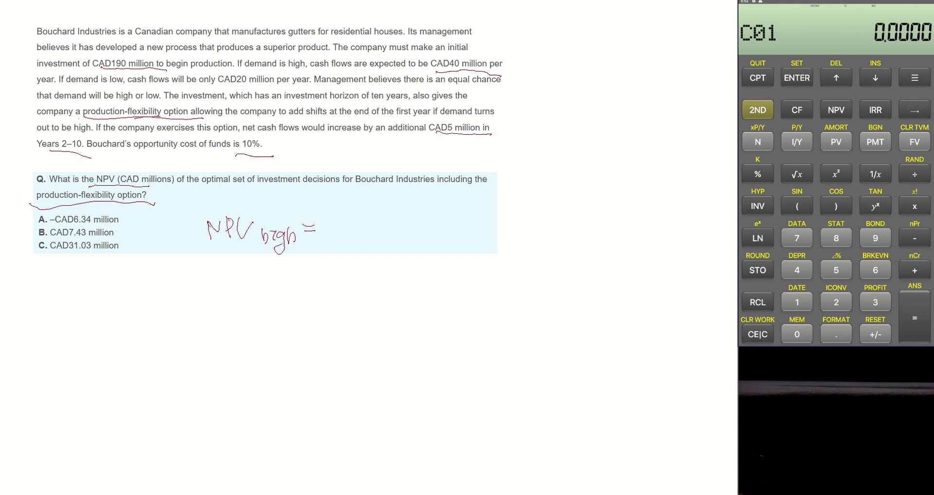
- Enter C01 = 40 with frequency 1 and C02 = 45 with frequency 9
left_click(797, 270)
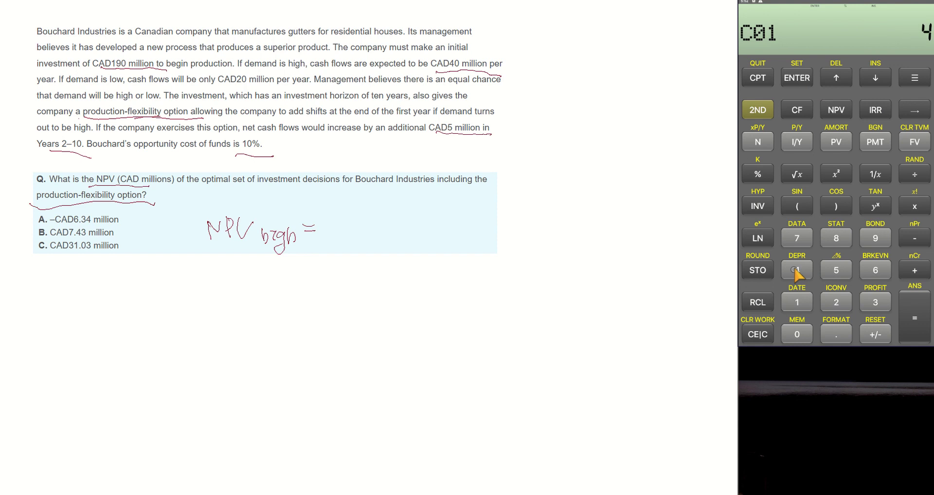
left_click(796, 334)
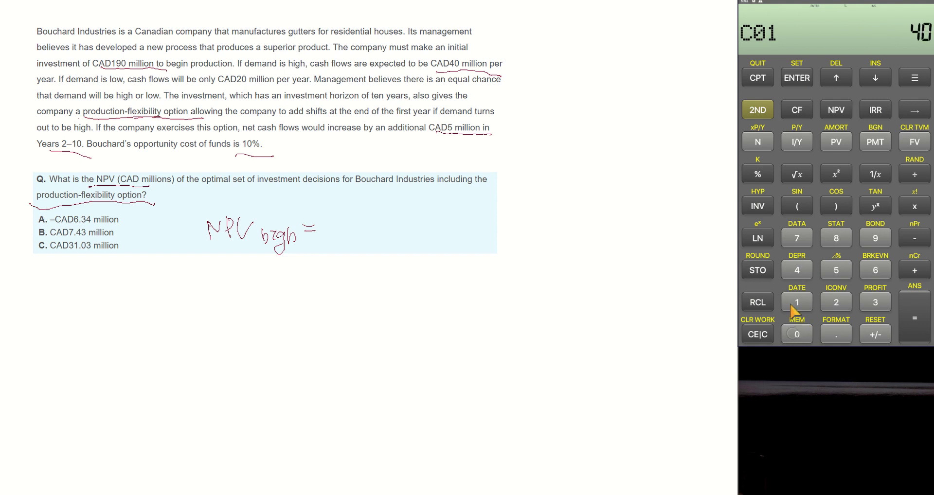
left_click(798, 79)
left_click(874, 80)
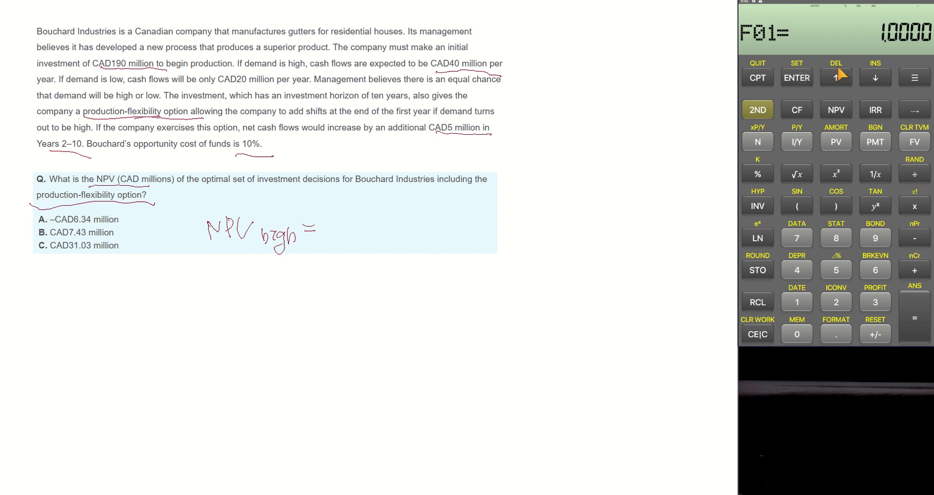
left_click(877, 75)
left_click(797, 271)
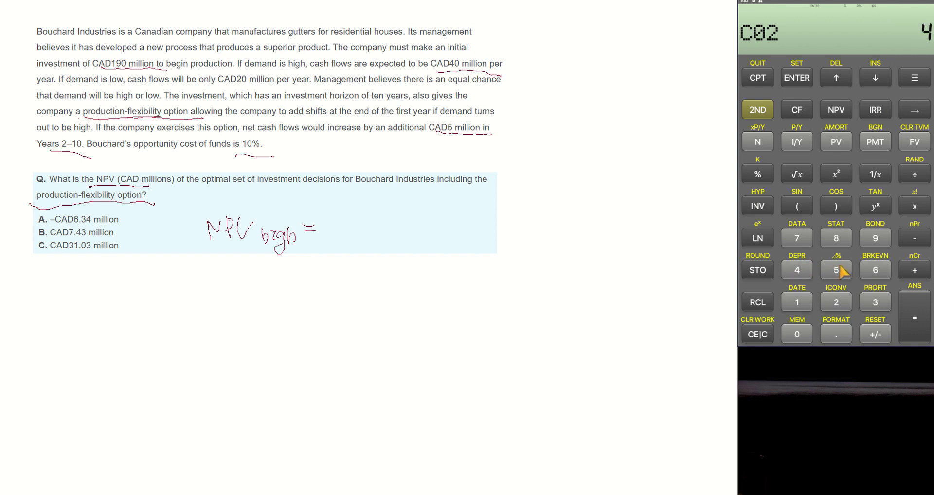
left_click(837, 271)
left_click(797, 78)
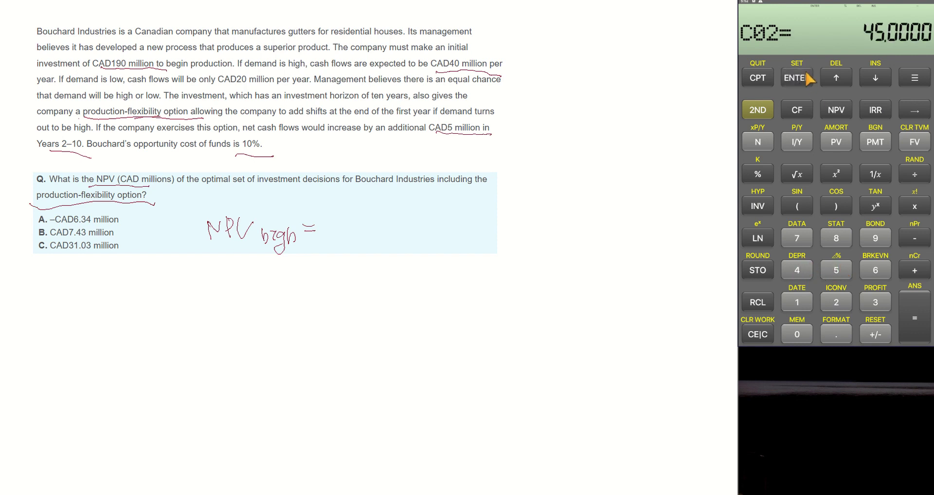
left_click(876, 78)
left_click(876, 238)
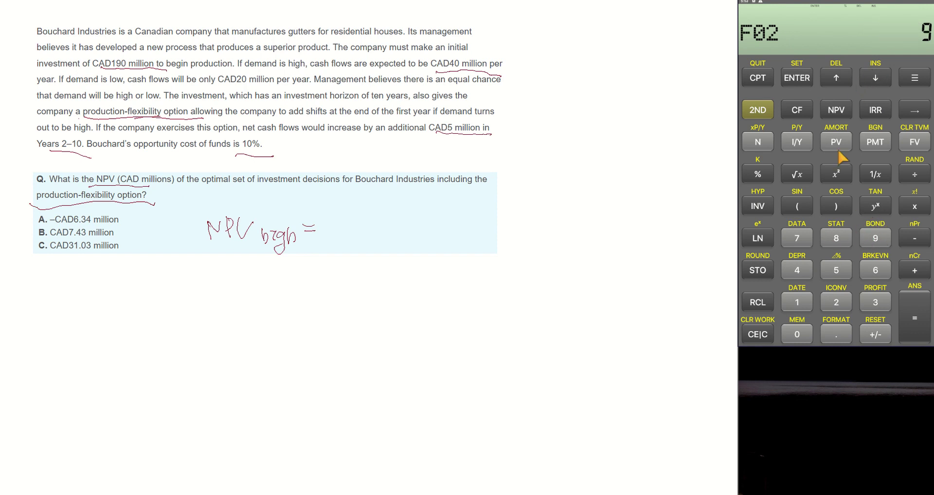
left_click(798, 79)
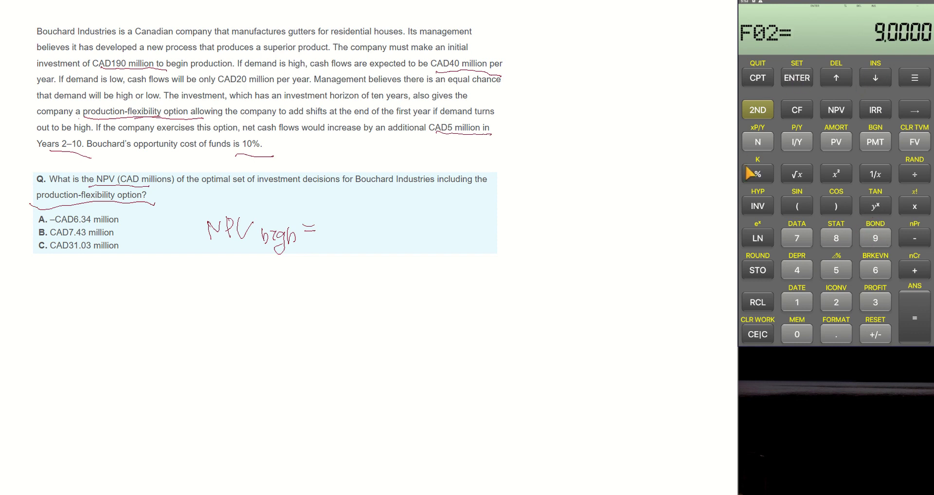
- Compute the NPV at a 10% rate, giving 81.9601
left_click(837, 110)
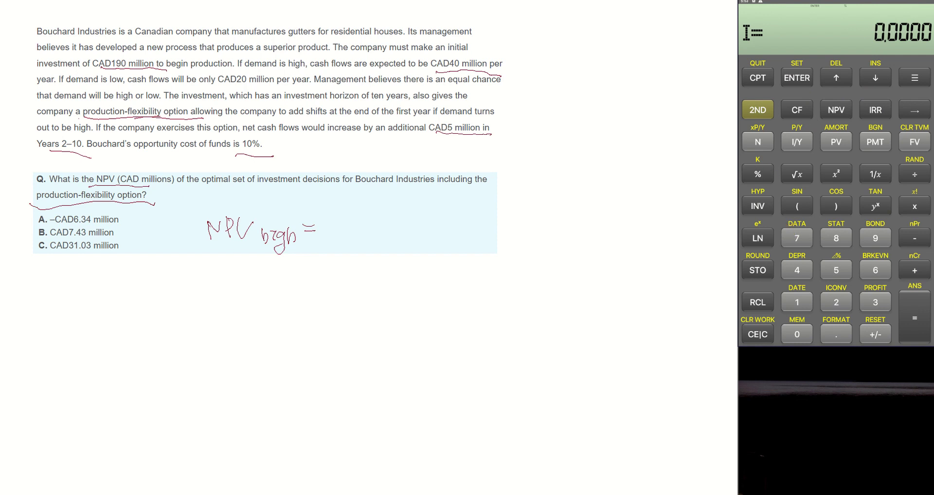
left_click(797, 302)
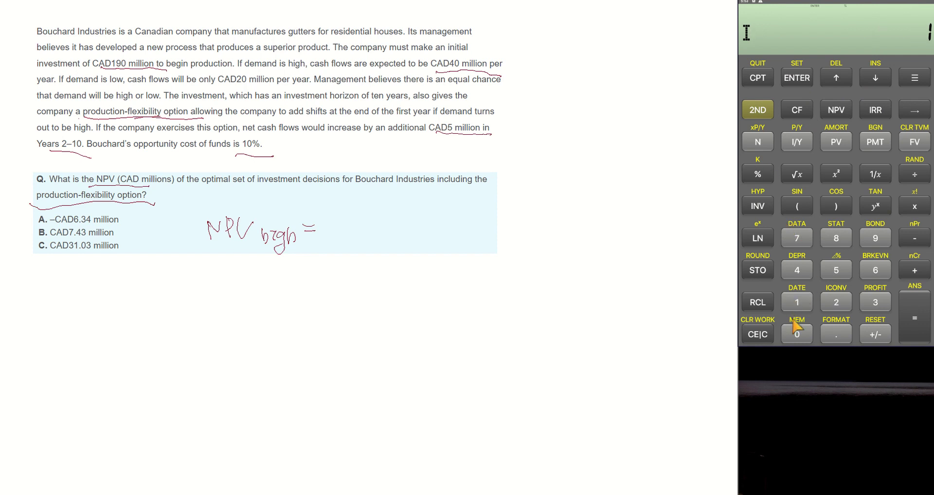
left_click(797, 335)
left_click(797, 78)
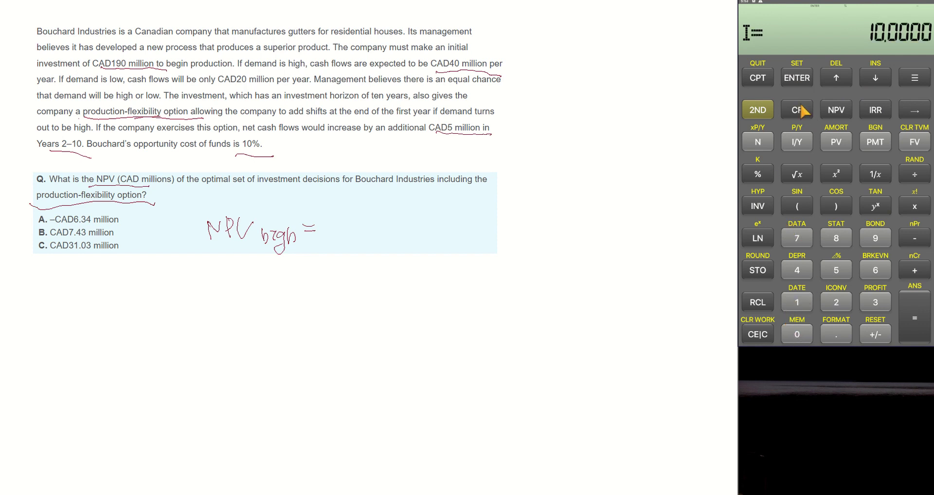
left_click(873, 80)
left_click(762, 81)
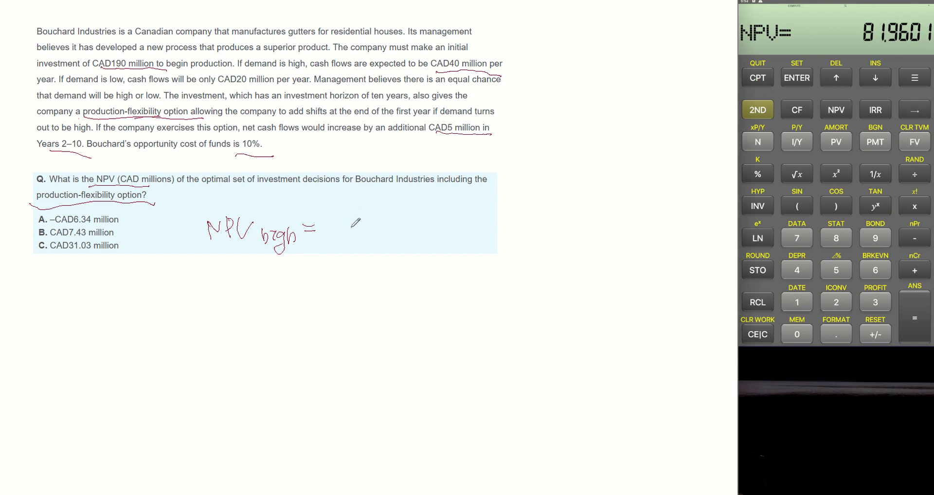
- Handwrite 81.96m after 'NPV high ='
mouse_move(356, 218)
left_mouse_down()
mouse_move(347, 229)
mouse_move(357, 219)
left_mouse_up()
mouse_move(363, 219)
left_mouse_down()
mouse_move(361, 234)
mouse_move(395, 223)
left_mouse_up()
left_click(379, 229)
left_click_drag(398, 219, 404, 225)
left_click_drag(415, 229, 423, 231)
- Clear the NPV and cash-flow worksheets, then handwrite 'NPV low =' below
left_click(758, 110)
left_click(757, 332)
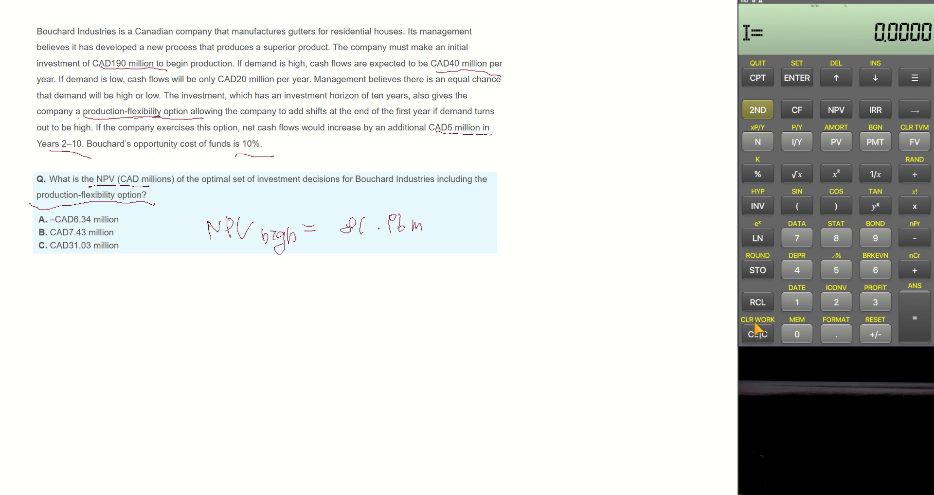
left_click(804, 110)
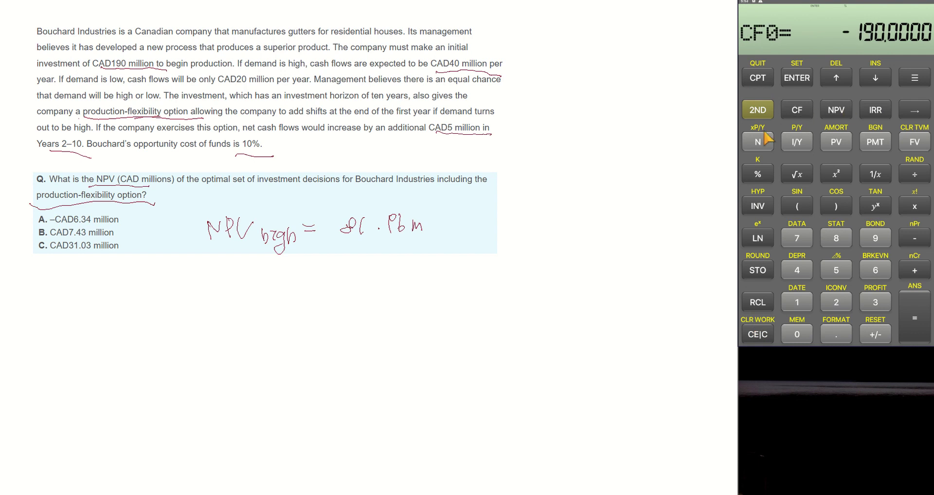
left_click(758, 111)
left_click(755, 334)
mouse_move(207, 305)
left_mouse_down()
mouse_move(209, 282)
mouse_move(234, 292)
mouse_move(263, 280)
mouse_move(294, 296)
mouse_move(325, 286)
left_mouse_up()
left_click_drag(313, 294, 329, 294)
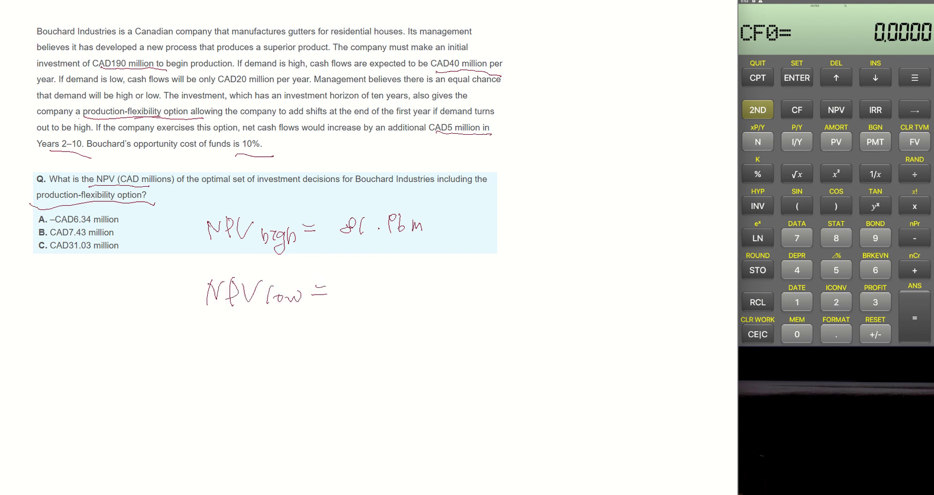
- Enter −190 as the initial cash flow CF0
left_click(797, 302)
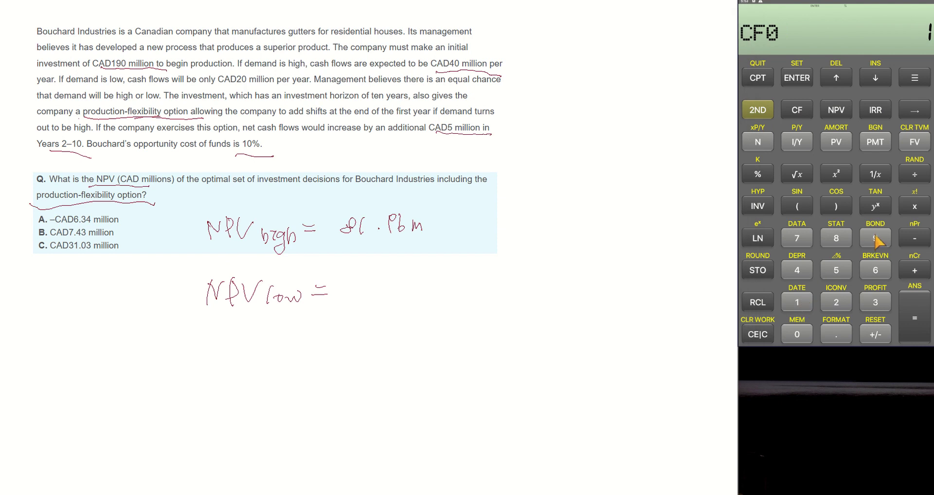
left_click(875, 238)
left_click(797, 334)
left_click(876, 334)
left_click(796, 78)
left_click(875, 78)
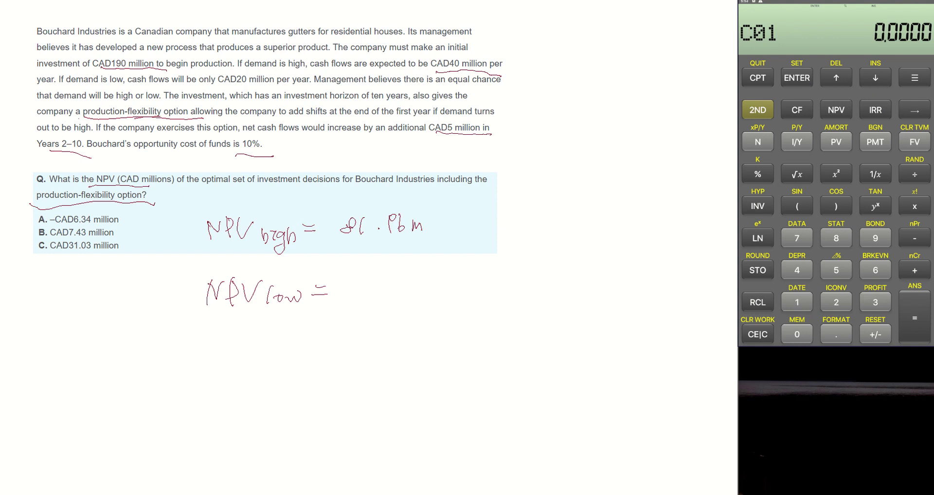
- Enter C01 = 20 with a frequency of 10
left_click(836, 302)
left_click(797, 334)
left_click(804, 80)
left_click(874, 79)
left_click(796, 302)
left_click(797, 332)
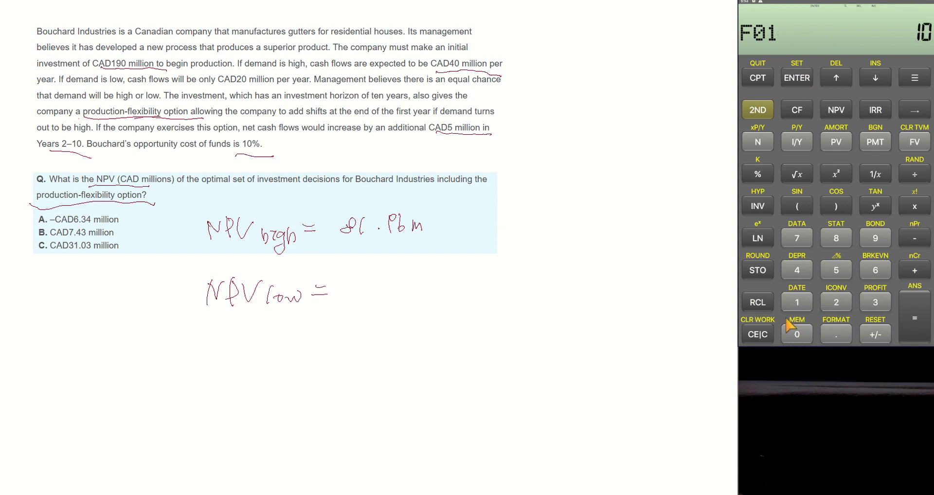
left_click(798, 79)
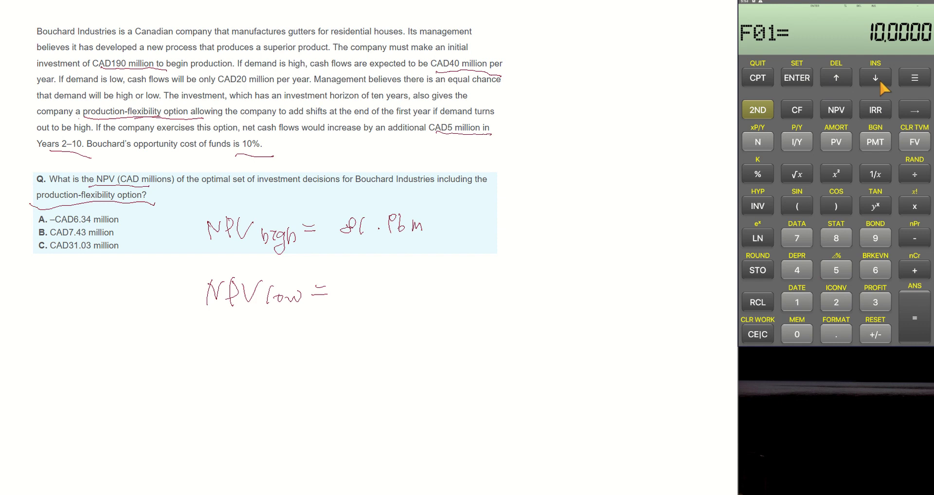
- Compute the NPV at 10%, giving −67.1087
left_click(836, 111)
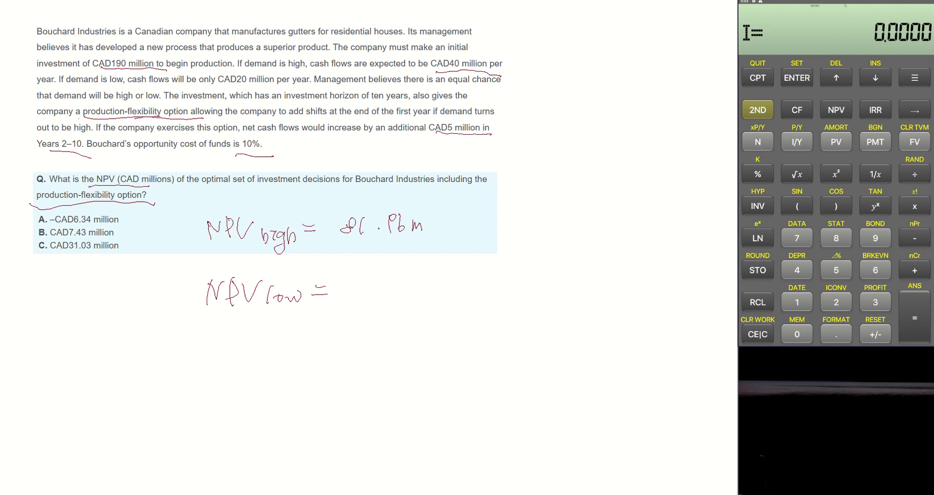
left_click(803, 304)
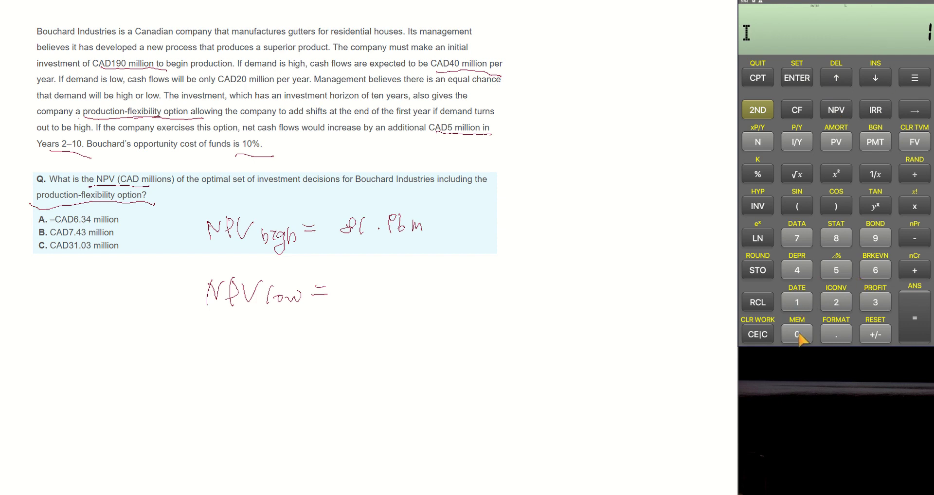
left_click(800, 336)
left_click(816, 80)
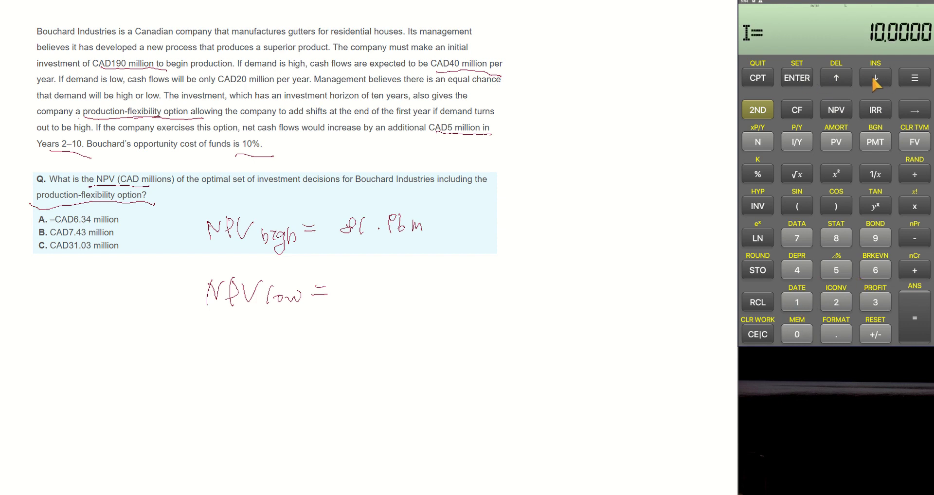
left_click(871, 75)
left_click(759, 78)
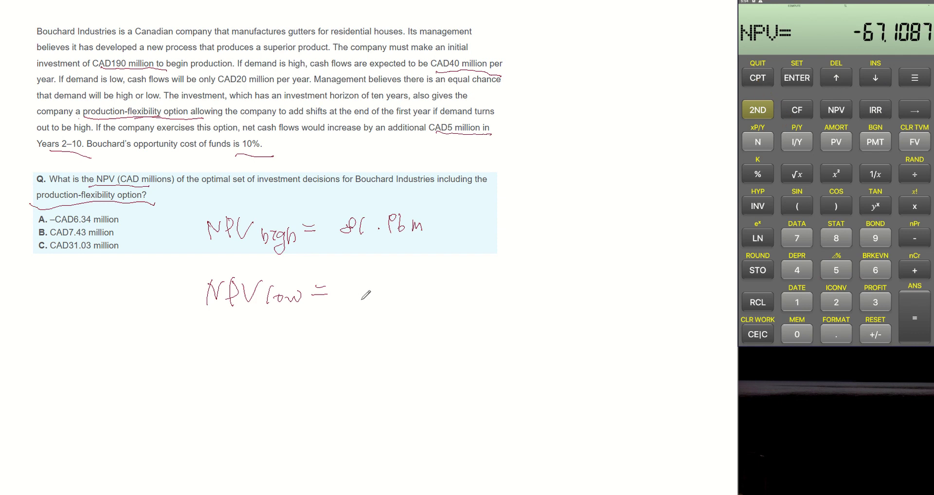
- Handwrite −67.10m after 'NPV low =' and begin an 'NPV =' line below it
mouse_move(345, 292)
left_mouse_down()
mouse_move(386, 283)
mouse_move(382, 300)
mouse_move(391, 291)
left_mouse_up()
mouse_move(403, 282)
left_mouse_down()
mouse_move(413, 278)
mouse_move(441, 294)
left_mouse_up()
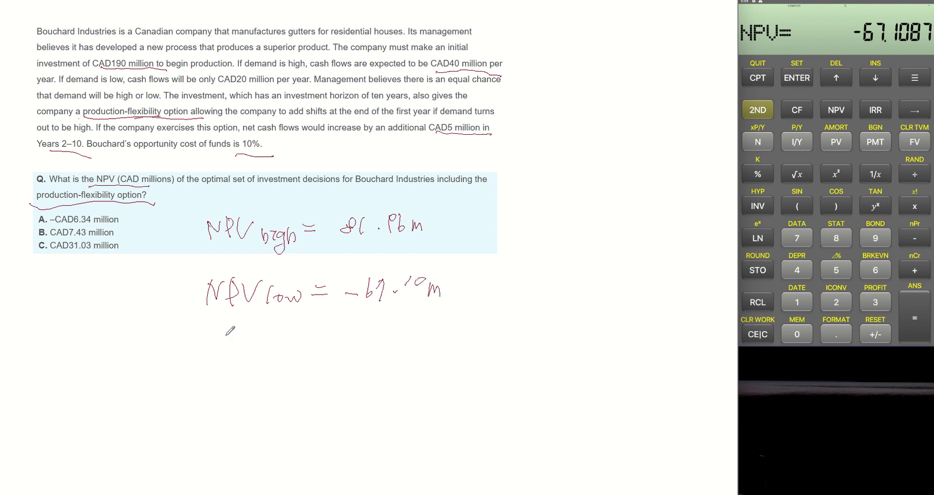
mouse_move(214, 347)
left_mouse_down()
mouse_move(212, 375)
mouse_move(235, 344)
mouse_move(243, 358)
mouse_move(284, 355)
left_mouse_up()
left_click_drag(275, 361, 286, 360)
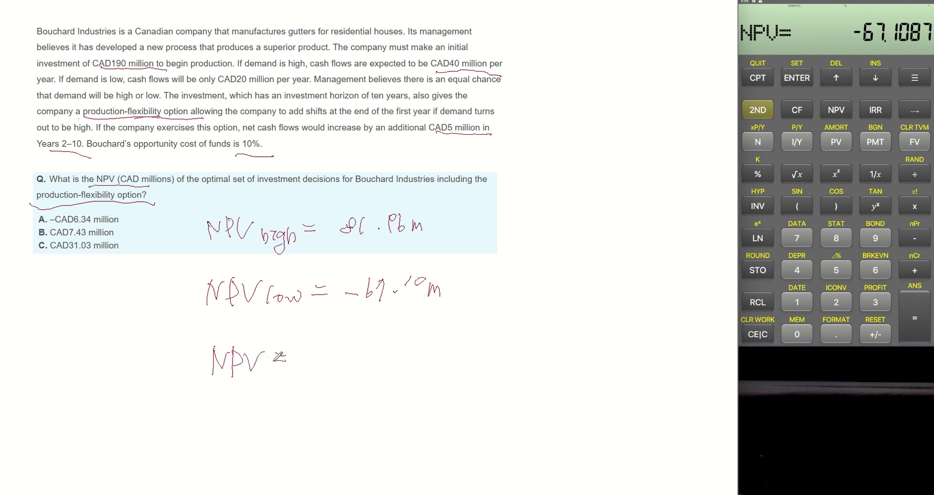